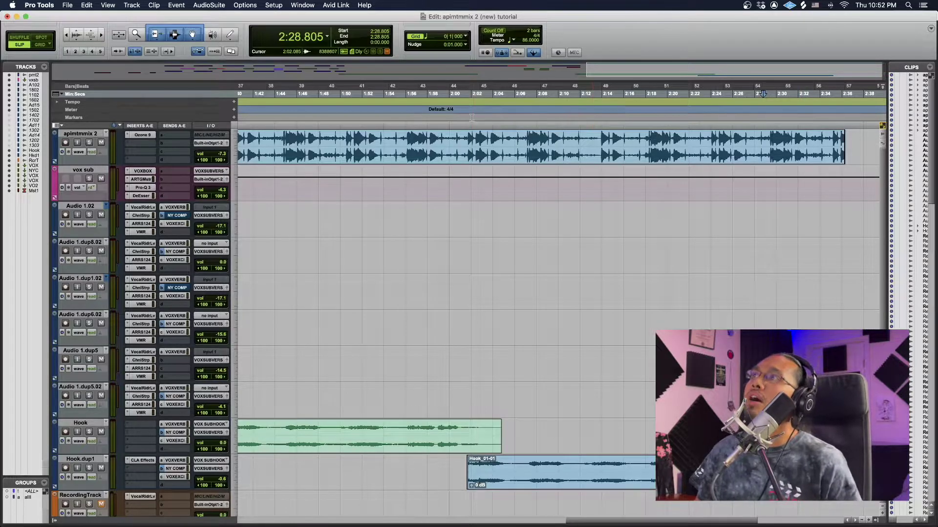
Step: Audition the beat from 2:01.161, then select the apimtmmix 2 track
{"action": "left_click", "coordinate": [462, 87]}
{"action": "key", "text": "space"}
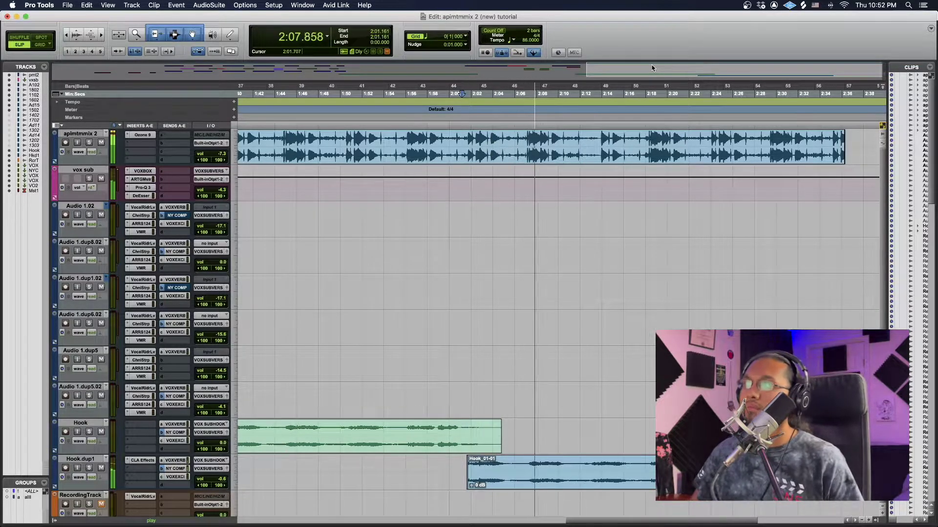
{"action": "key", "text": "space"}
{"action": "scroll", "coordinate": [603, 310], "scroll_direction": "down", "scroll_amount": 1}
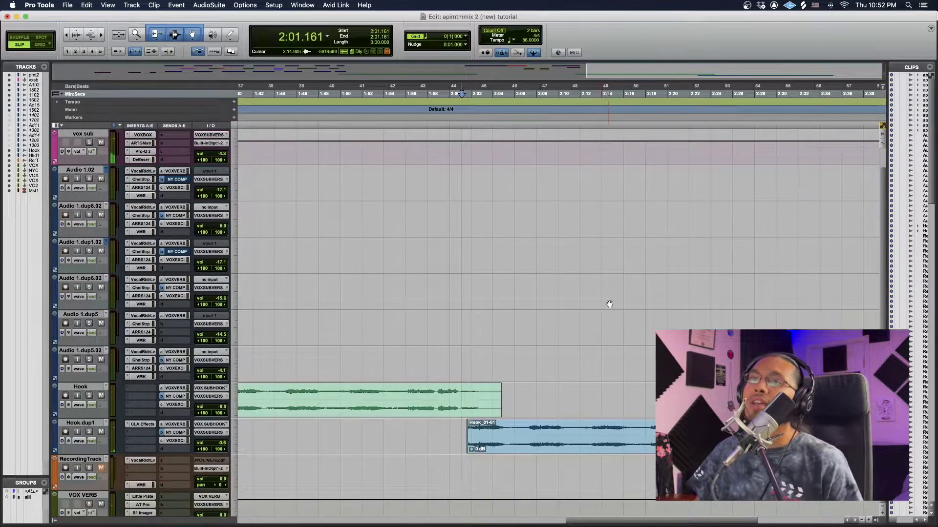
{"action": "scroll", "coordinate": [537, 386], "scroll_direction": "up", "scroll_amount": 1}
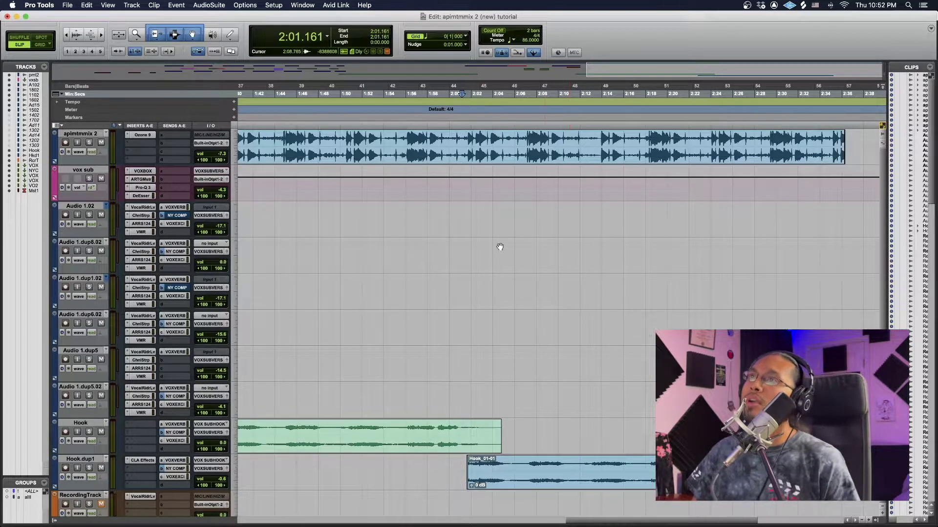
{"action": "left_click", "coordinate": [87, 134]}
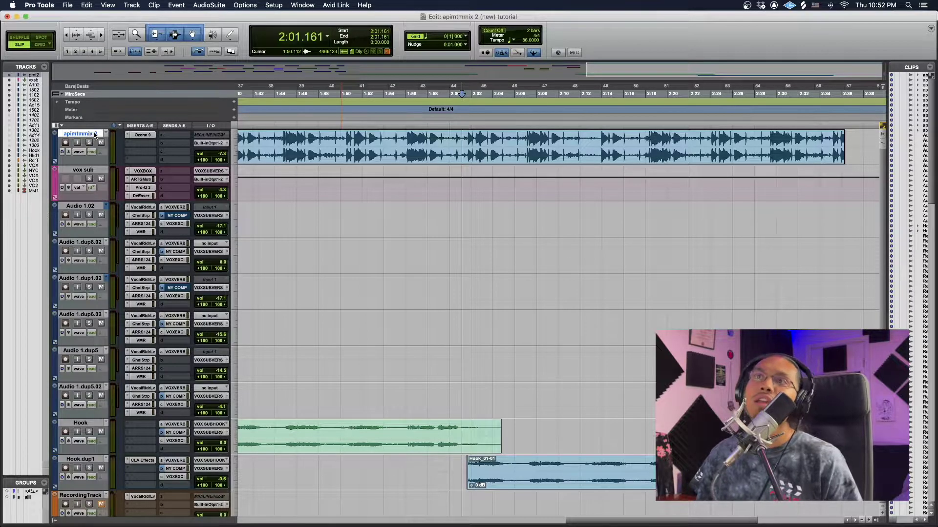
Step: Duplicate apimtmmix 2 without its active or alternate playlists, creating empty apimtmmix2.dup1
{"action": "right_click", "coordinate": [90, 135]}
{"action": "left_click", "coordinate": [138, 269]}
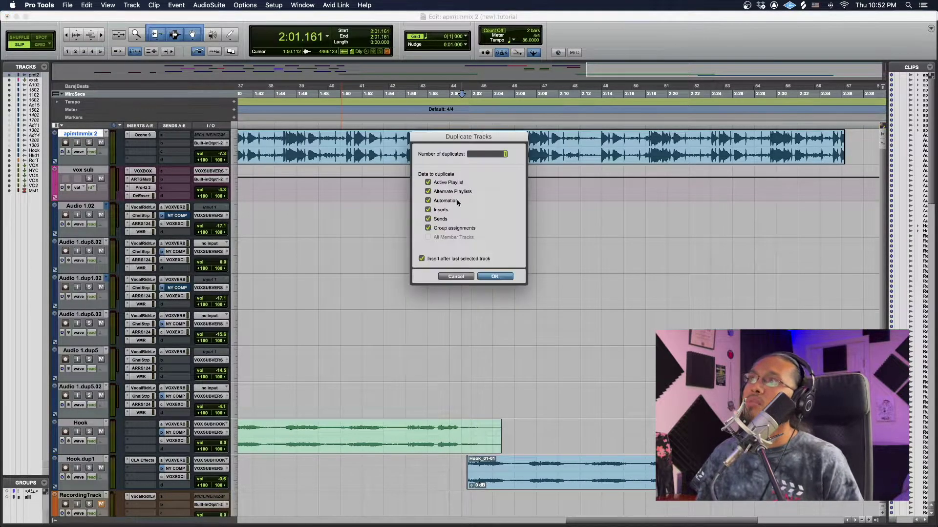
{"action": "left_click", "coordinate": [428, 183]}
{"action": "left_click", "coordinate": [428, 191]}
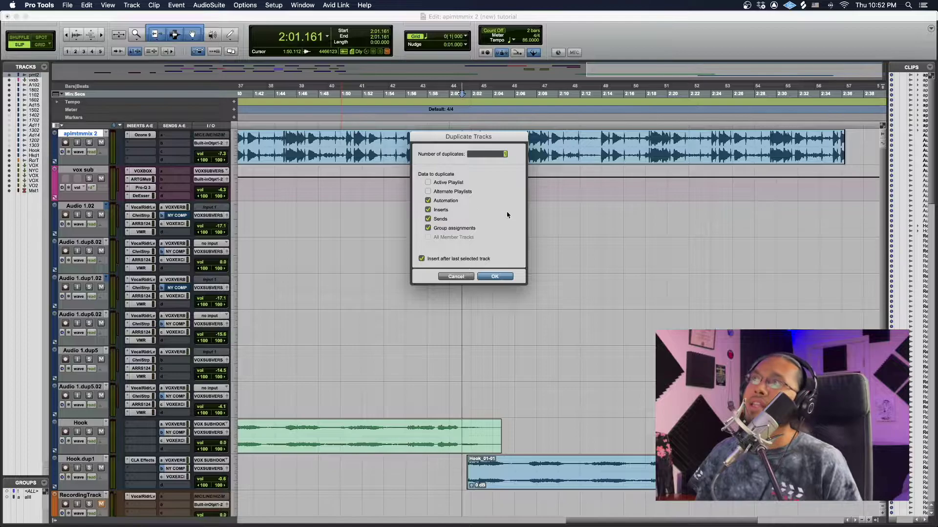
{"action": "left_click", "coordinate": [494, 276]}
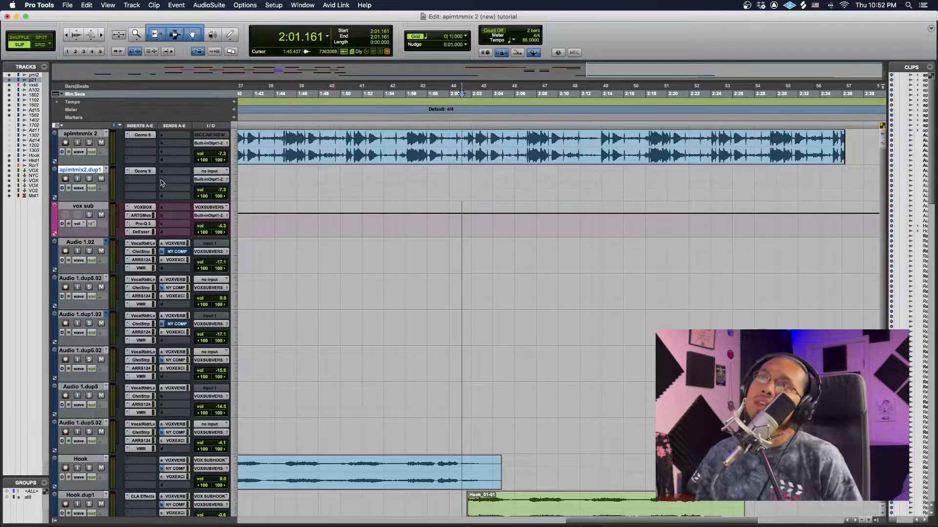
Step: Add an EQ3 7-Band insert to the apimtmmix2.dup1 track
{"action": "left_click", "coordinate": [143, 180]}
{"action": "mouse_move", "coordinate": [147, 179]}
{"action": "mouse_move", "coordinate": [234, 181]}
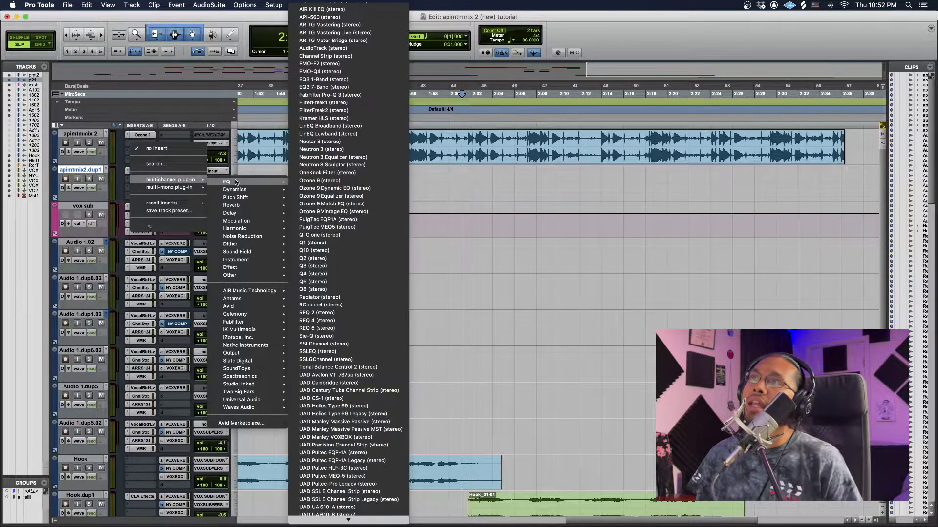
{"action": "left_click", "coordinate": [358, 89]}
{"action": "left_click_drag", "start_coordinate": [623, 101], "coordinate": [360, 102]}
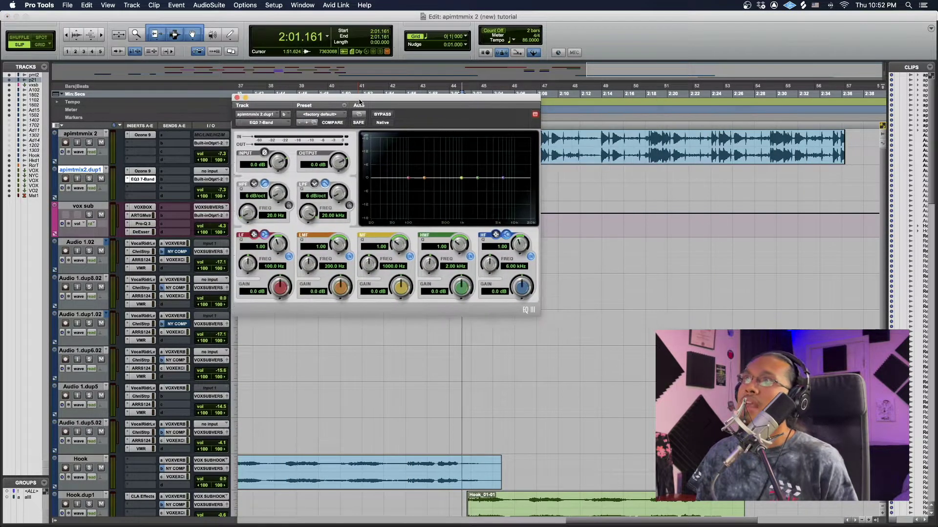
Step: Enable the EQ's low-pass filter at 24 dB/oct with its cutoff near 450 Hz
{"action": "left_click", "coordinate": [349, 206]}
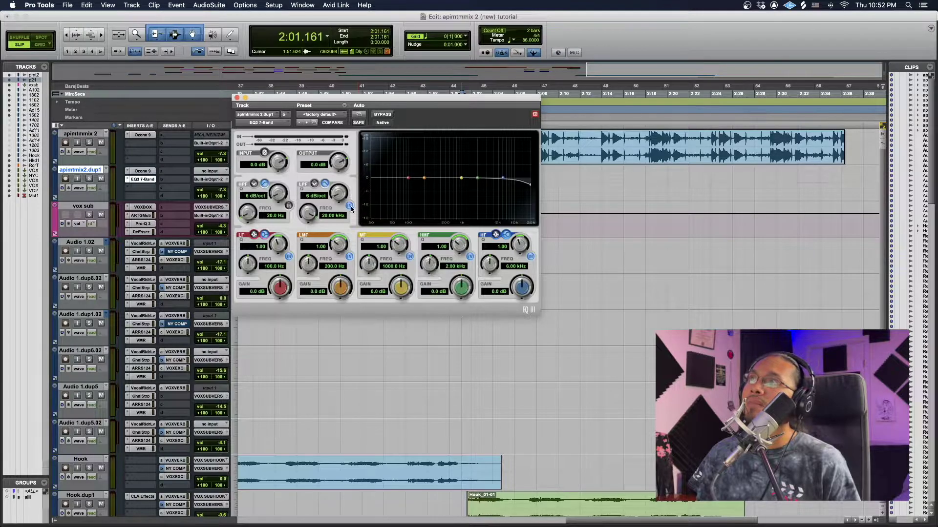
{"action": "left_click_drag", "start_coordinate": [338, 196], "coordinate": [358, 113]}
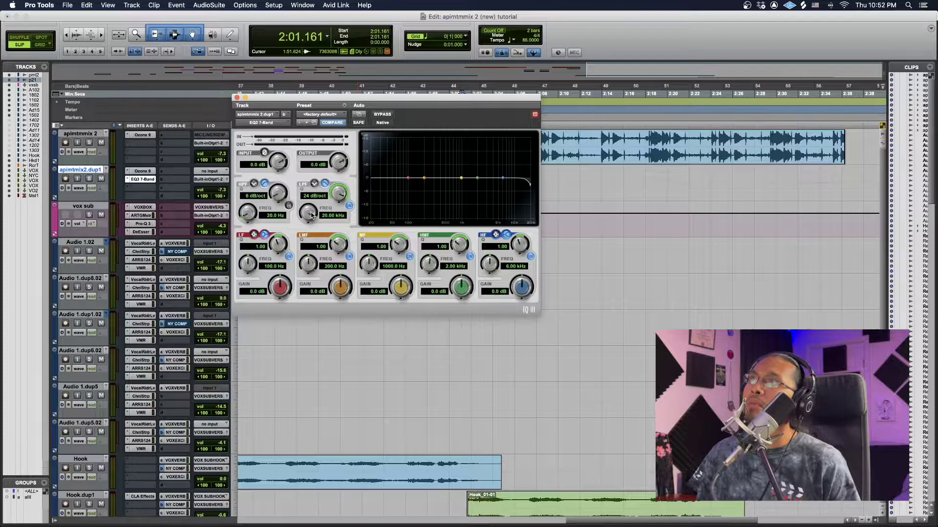
{"action": "left_click_drag", "start_coordinate": [308, 214], "coordinate": [302, 267]}
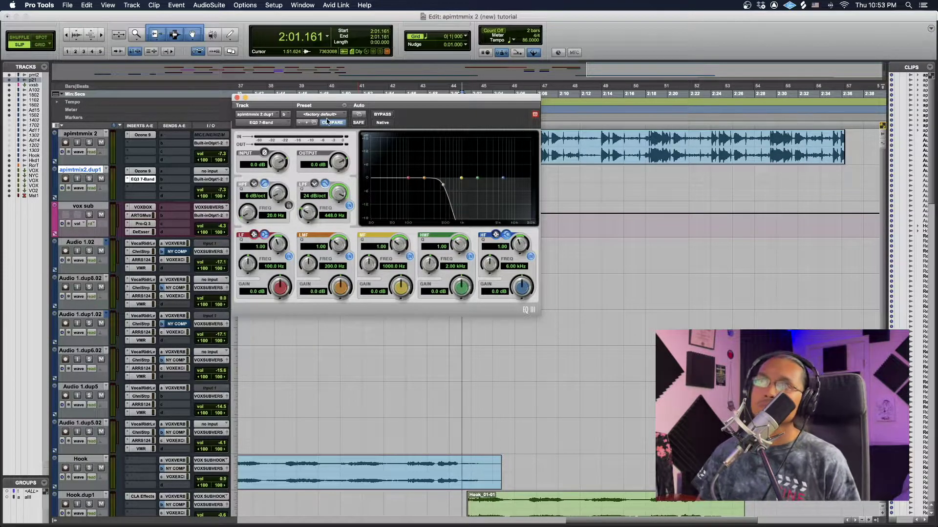
{"action": "left_click", "coordinate": [237, 97]}
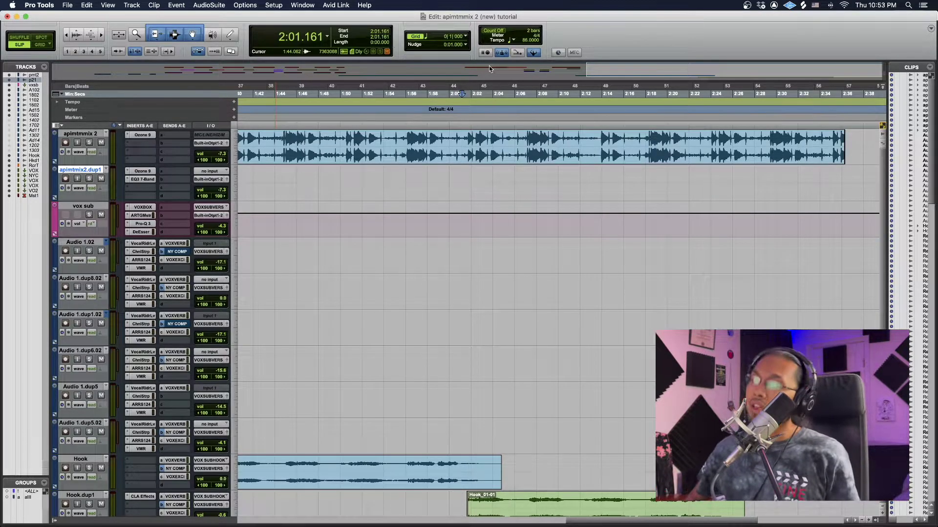
Step: Play the beat from 1:58.661
{"action": "scroll", "coordinate": [518, 139], "scroll_direction": "up", "scroll_amount": 2}
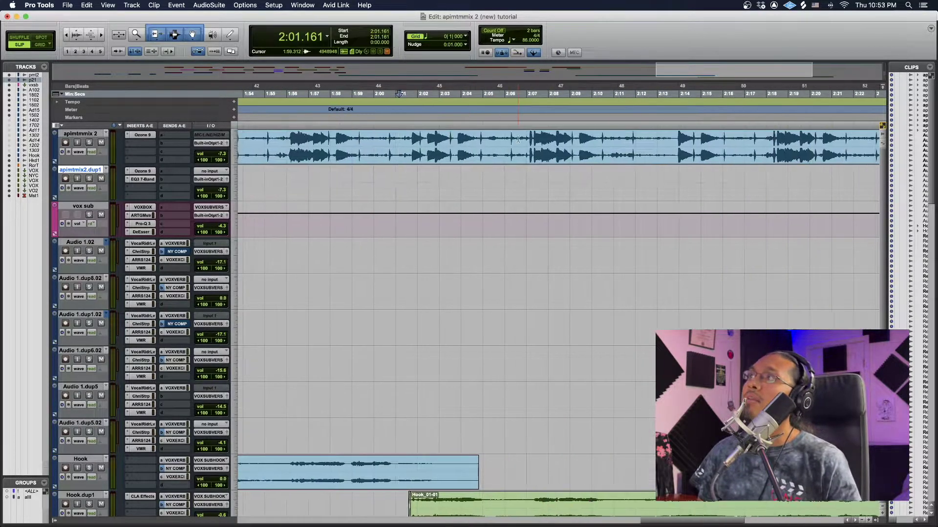
{"action": "left_click", "coordinate": [345, 94]}
{"action": "key", "text": "space"}
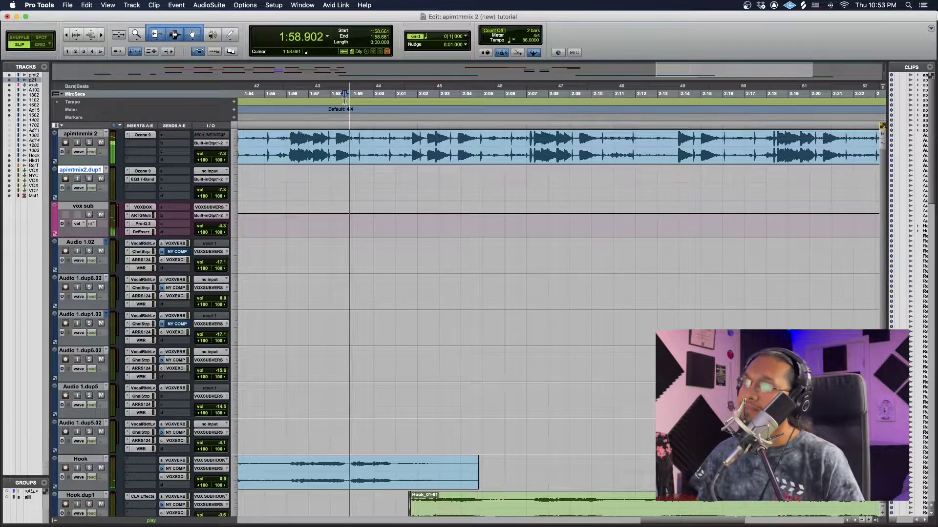
Step: Separate the beat from 2:02.815 to 2:25.141 into its own clip, apimtmmix 2-12
{"action": "scroll", "coordinate": [509, 146], "scroll_direction": "right", "scroll_amount": 5}
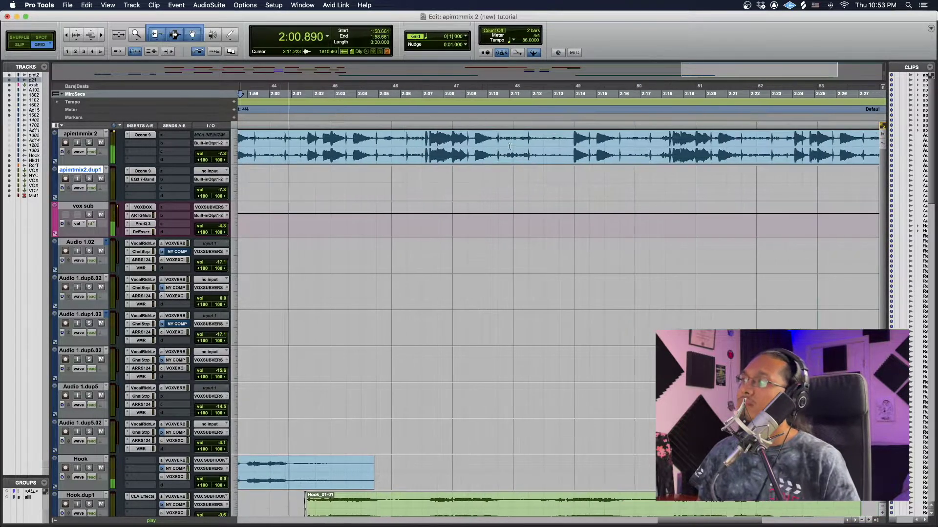
{"action": "left_click_drag", "start_coordinate": [332, 141], "coordinate": [819, 142]}
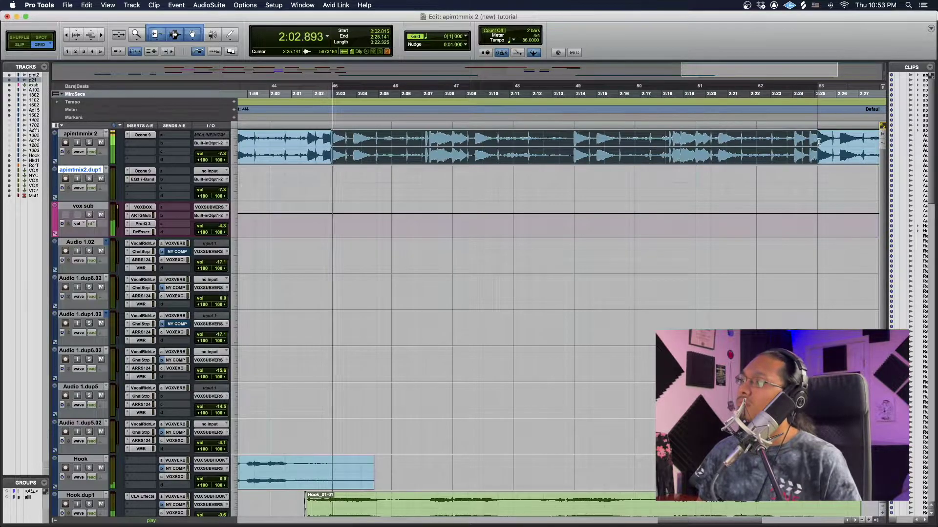
{"action": "key", "text": "super+e"}
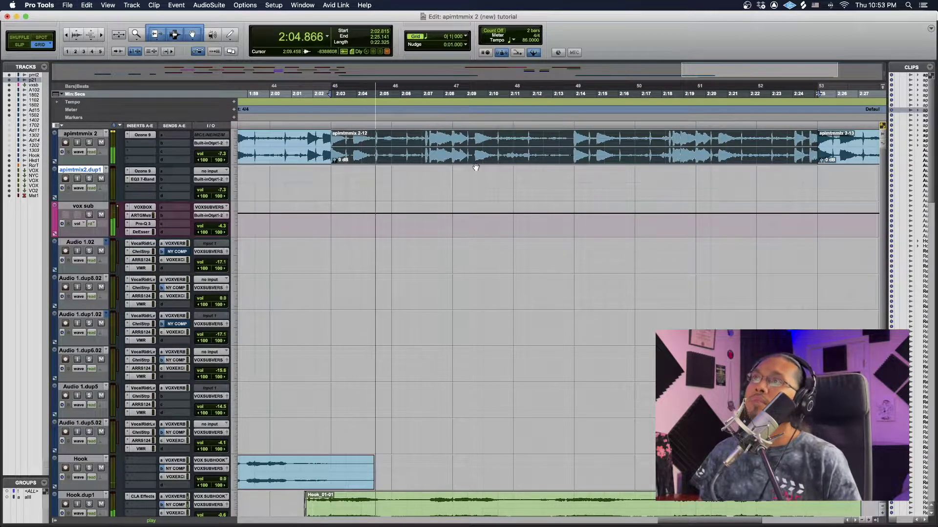
{"action": "key", "text": "space"}
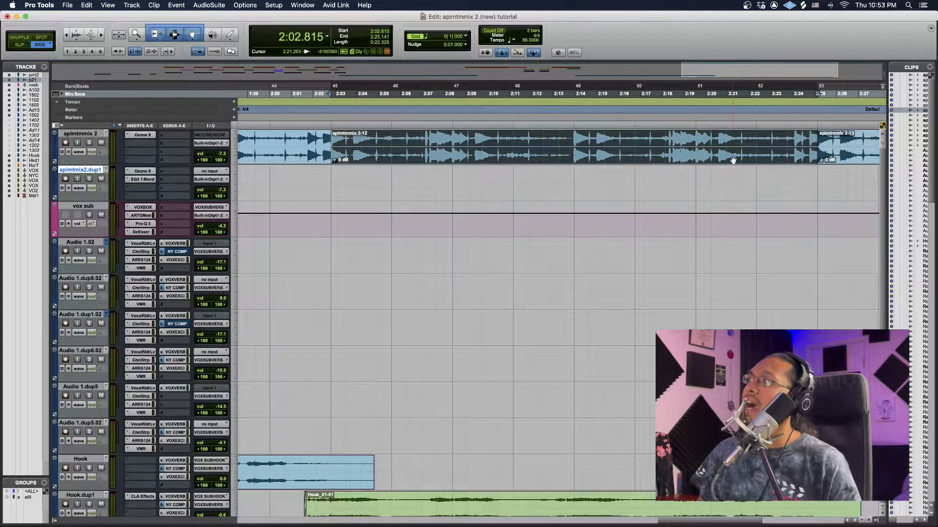
{"action": "scroll", "coordinate": [732, 160], "scroll_direction": "right", "scroll_amount": 5}
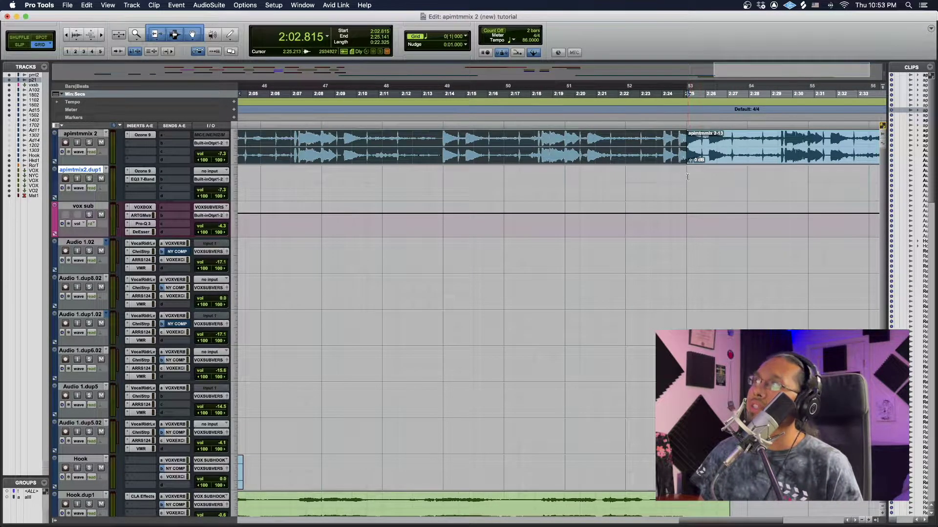
{"action": "scroll", "coordinate": [699, 190], "scroll_direction": "left", "scroll_amount": 10}
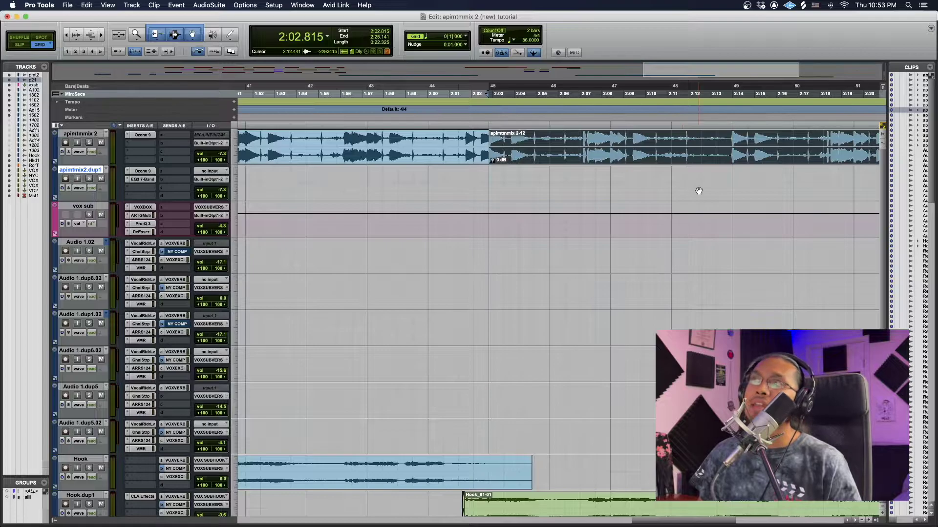
Step: Move clip apimtmmix 2-12 down onto apimtmmix2.dup1 at the same time and audition the transition
{"action": "left_click_drag", "start_coordinate": [537, 160], "coordinate": [544, 181]}
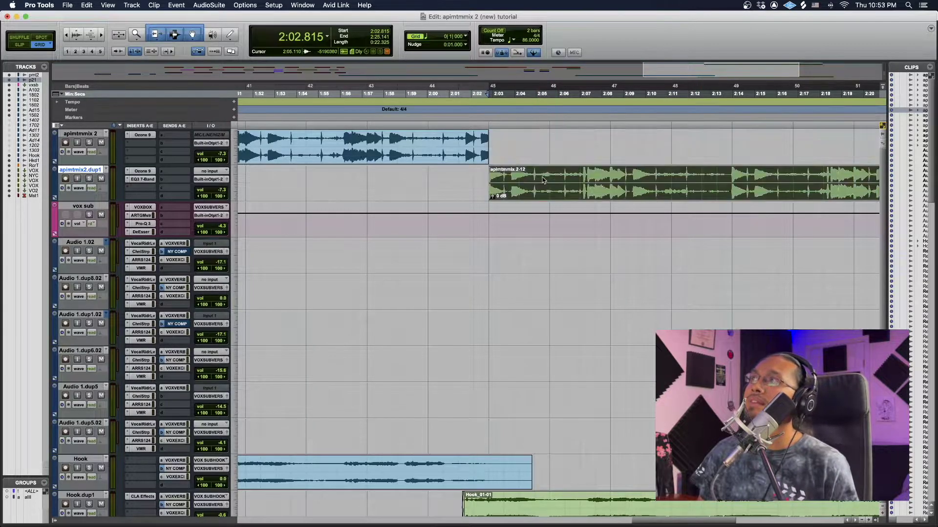
{"action": "key", "text": "super+bracketleft"}
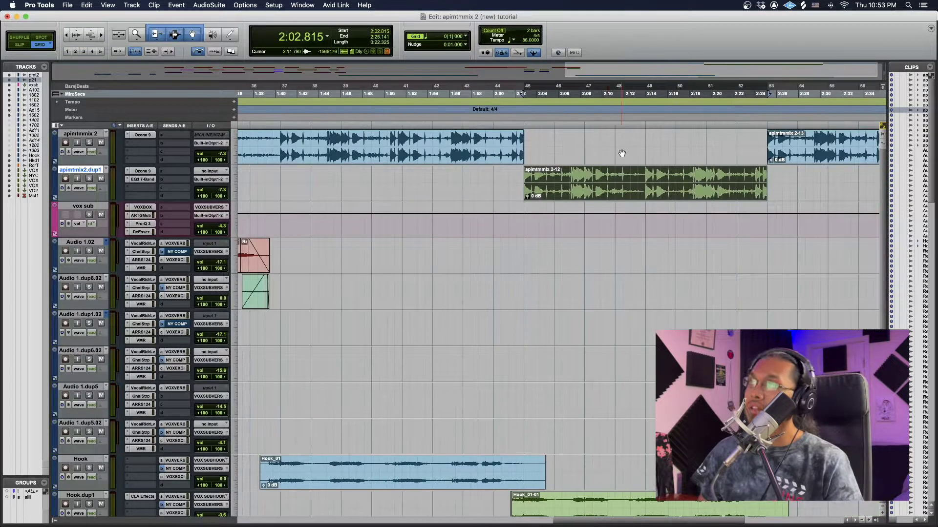
{"action": "left_click", "coordinate": [486, 108]}
{"action": "key", "text": "space"}
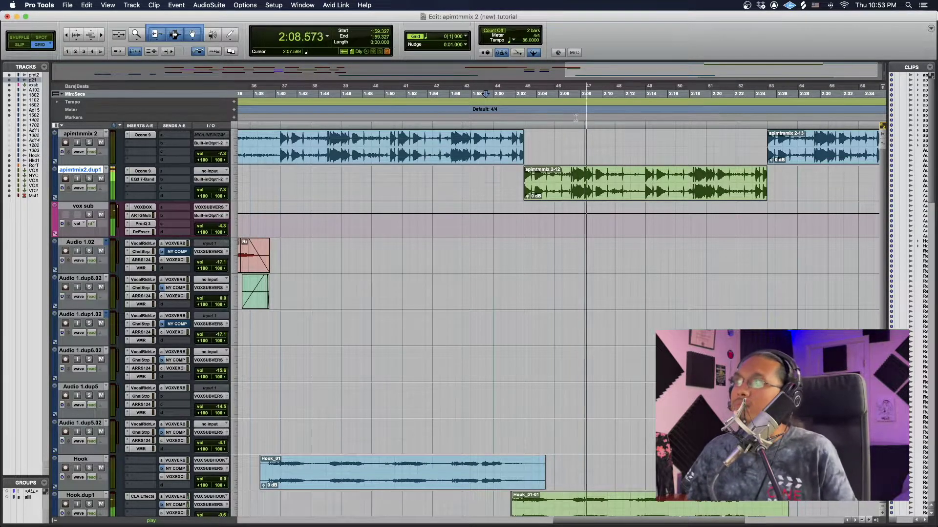
{"action": "key", "text": "space"}
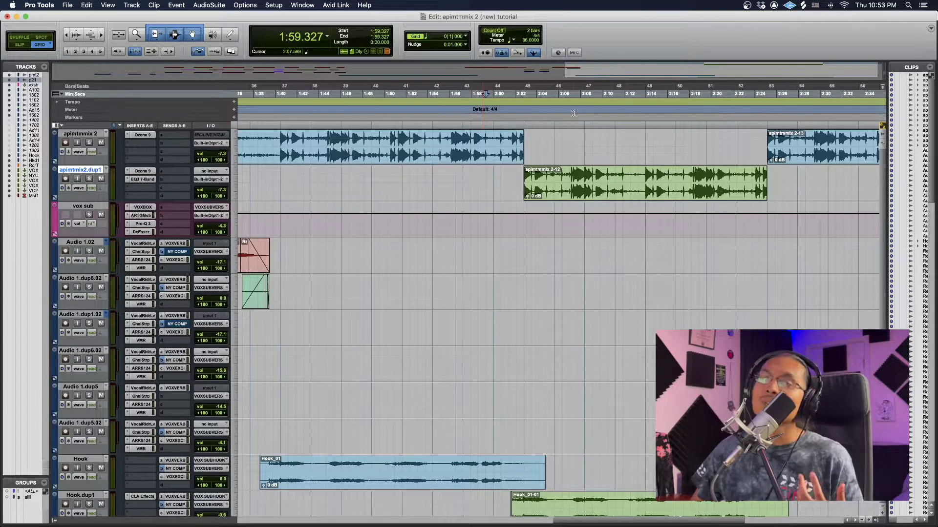
Step: Apply batch fades to the moved section's edges across both apimtmmix tracks
{"action": "left_click_drag", "start_coordinate": [810, 133], "coordinate": [510, 170]}
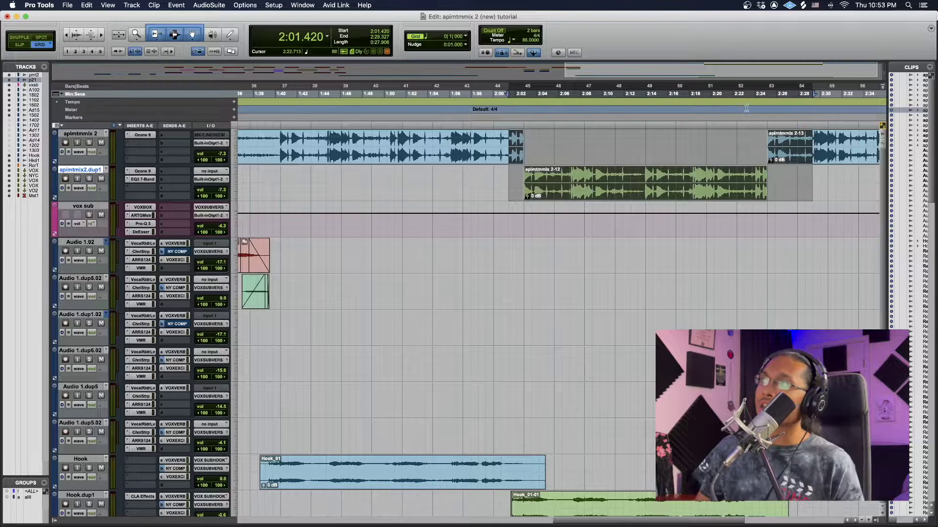
{"action": "key", "text": "super+f"}
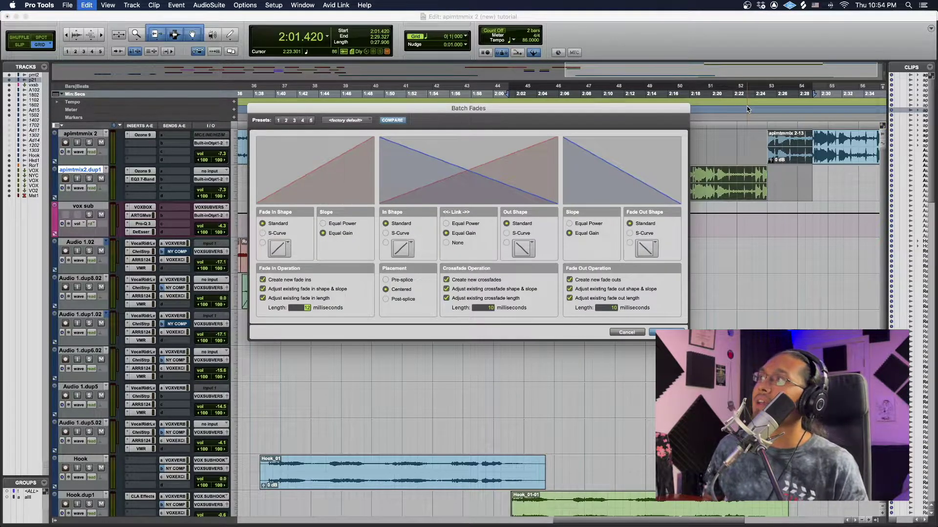
{"action": "key", "text": "Return"}
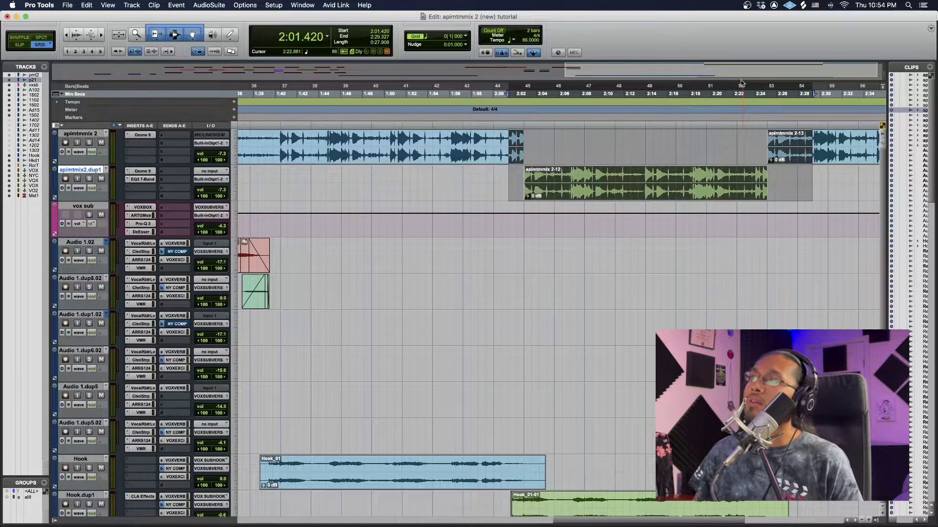
Step: Play back from about 2:00 to check the faded transitions
{"action": "left_click", "coordinate": [492, 95]}
{"action": "key", "text": "space"}
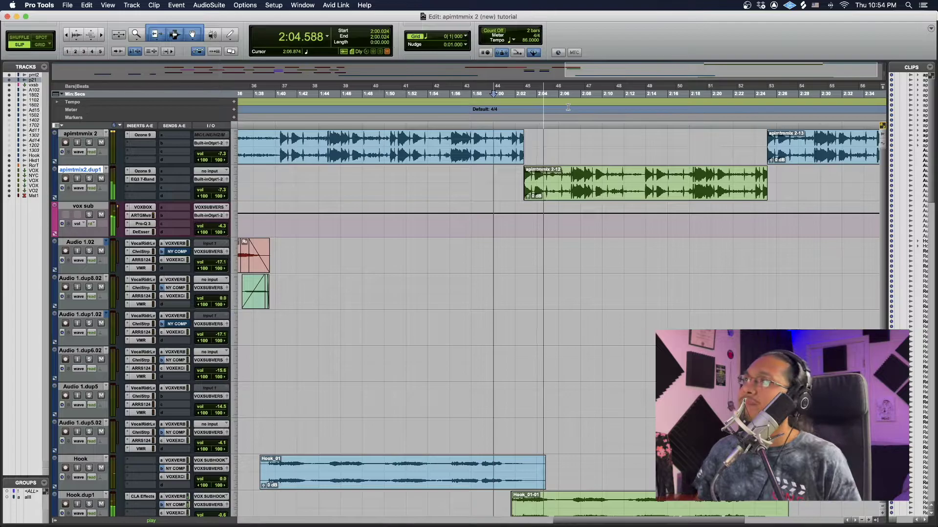
{"action": "key", "text": "space"}
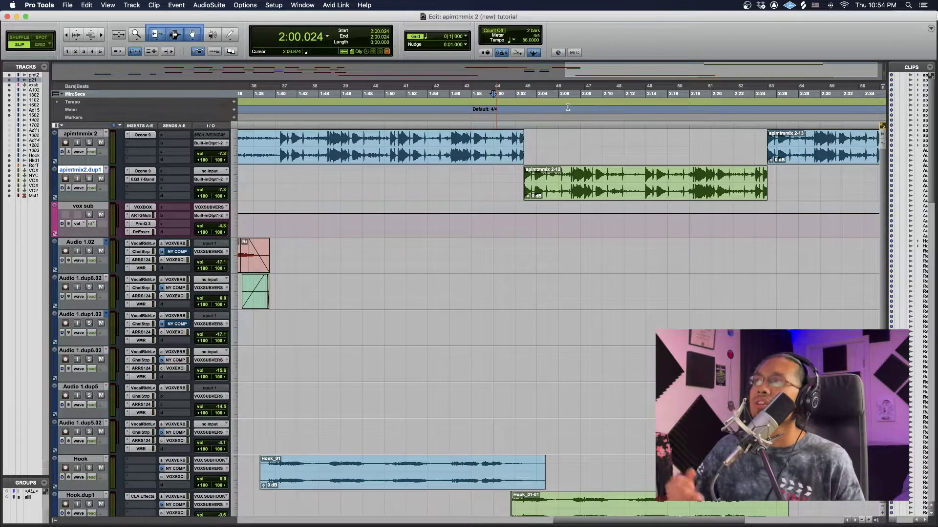
Step: Raise the EQ3 low-pass cutoff on apimtmmix2.dup1 to about 1.02 kHz while listening from 2:06.832
{"action": "left_click", "coordinate": [142, 180]}
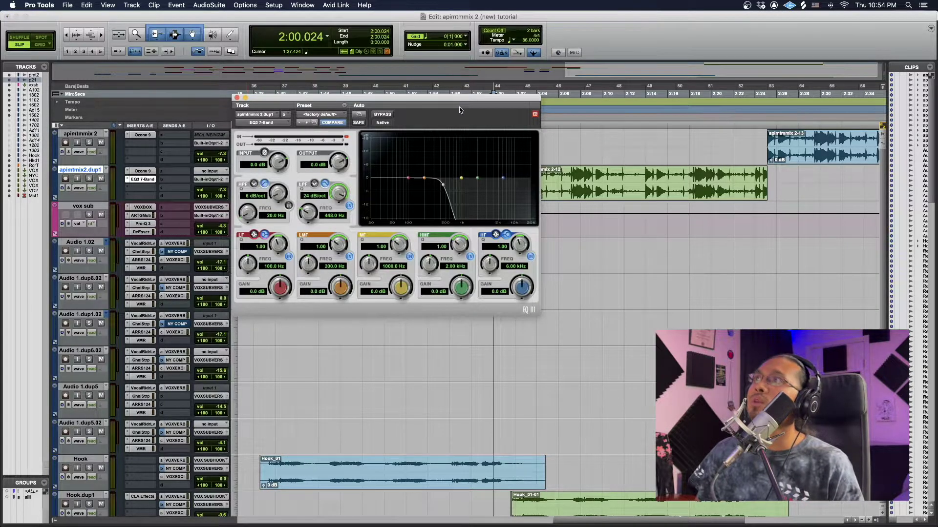
{"action": "left_click_drag", "start_coordinate": [459, 110], "coordinate": [304, 106]}
{"action": "mouse_move", "coordinate": [288, 181]}
{"action": "left_mouse_down"}
{"action": "mouse_move", "coordinate": [334, 182]}
{"action": "mouse_move", "coordinate": [290, 184]}
{"action": "left_mouse_up"}
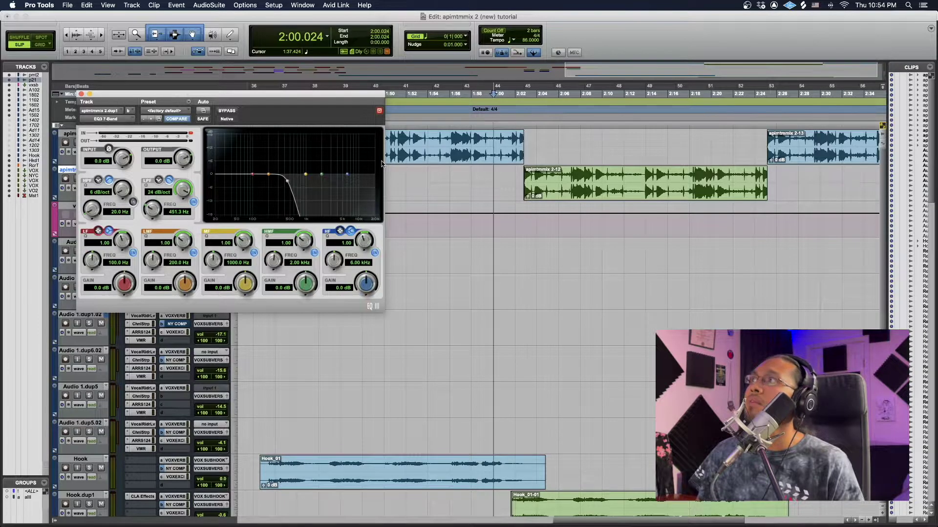
{"action": "left_click", "coordinate": [566, 93]}
{"action": "key", "text": "space"}
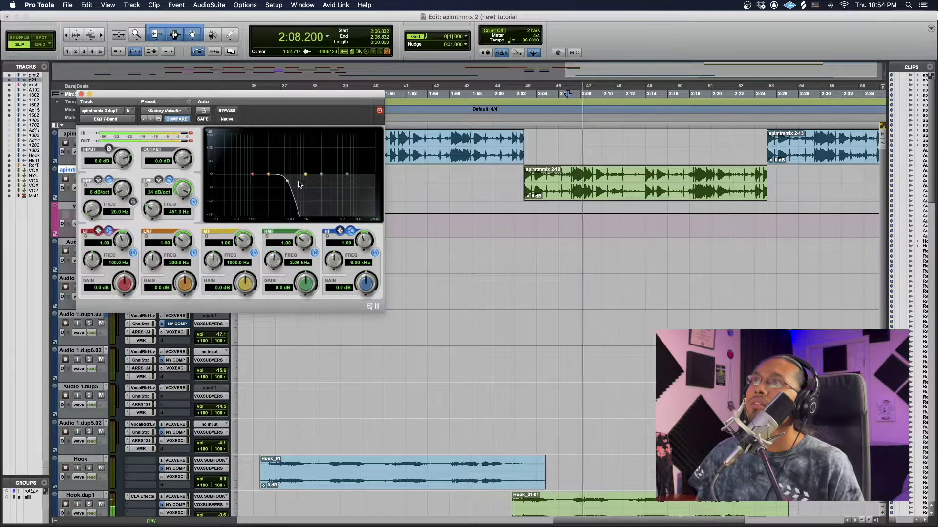
{"action": "mouse_move", "coordinate": [299, 184]}
{"action": "left_mouse_down"}
{"action": "mouse_move", "coordinate": [361, 188]}
{"action": "mouse_move", "coordinate": [266, 189]}
{"action": "mouse_move", "coordinate": [345, 190]}
{"action": "mouse_move", "coordinate": [306, 190]}
{"action": "left_mouse_up"}
{"action": "key", "text": "space"}
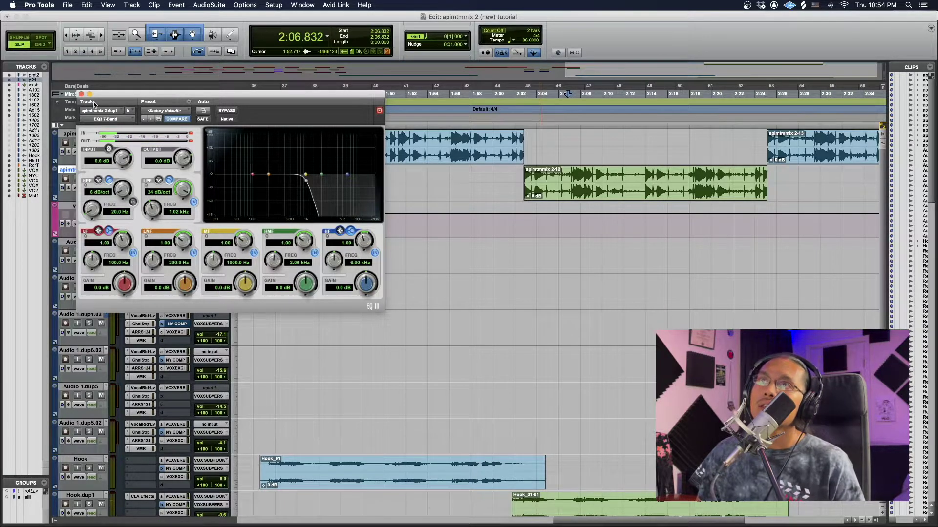
{"action": "left_click", "coordinate": [82, 94]}
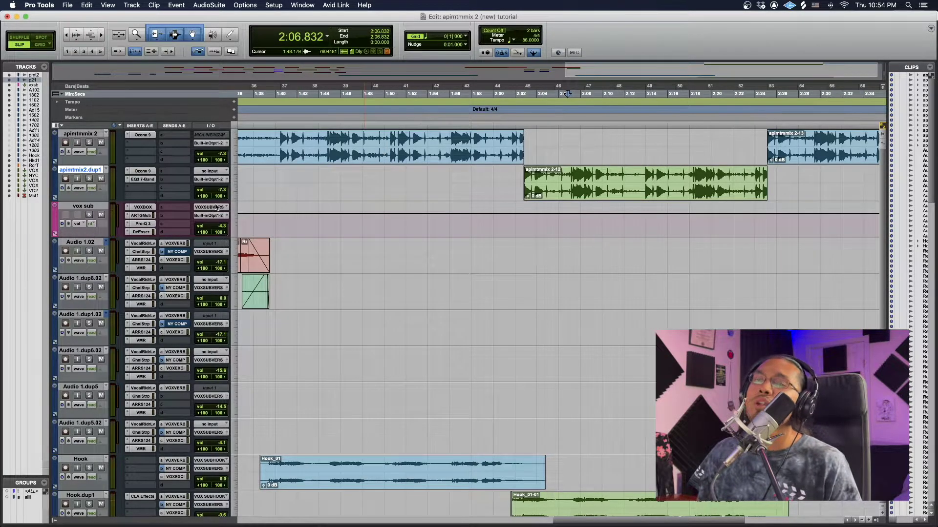